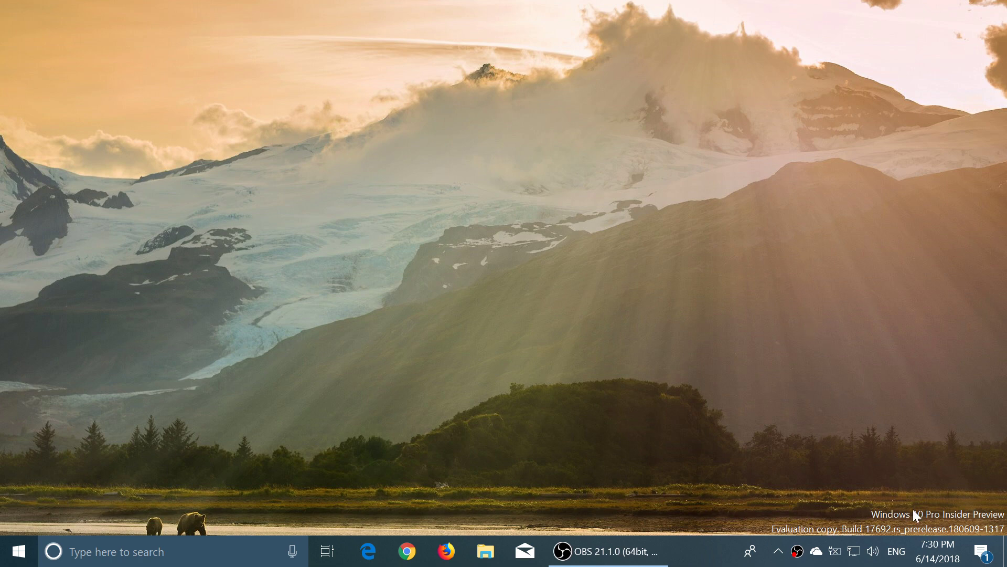
- Turn on tablet mode from the Action Center quick action tile
click(985, 551)
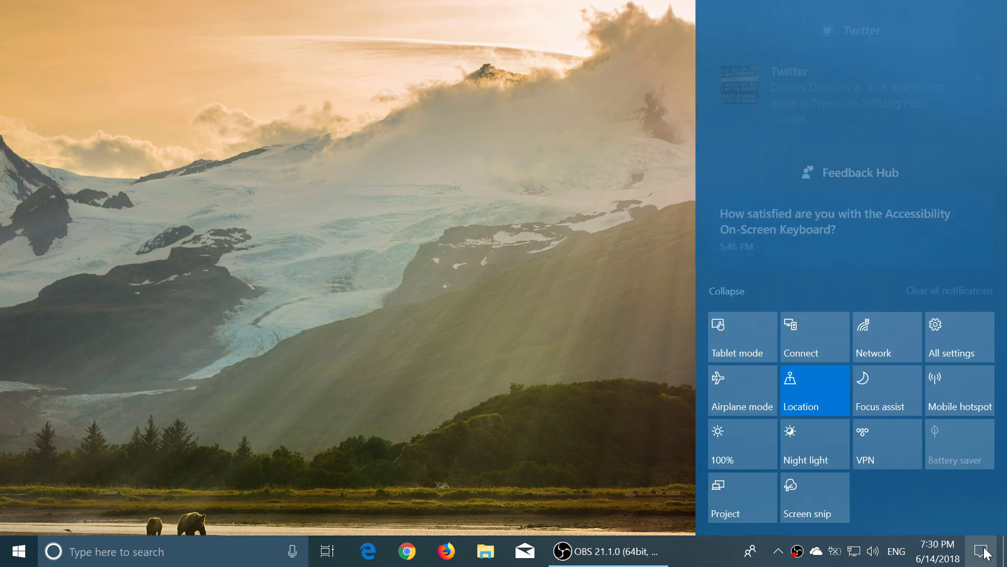
click(749, 339)
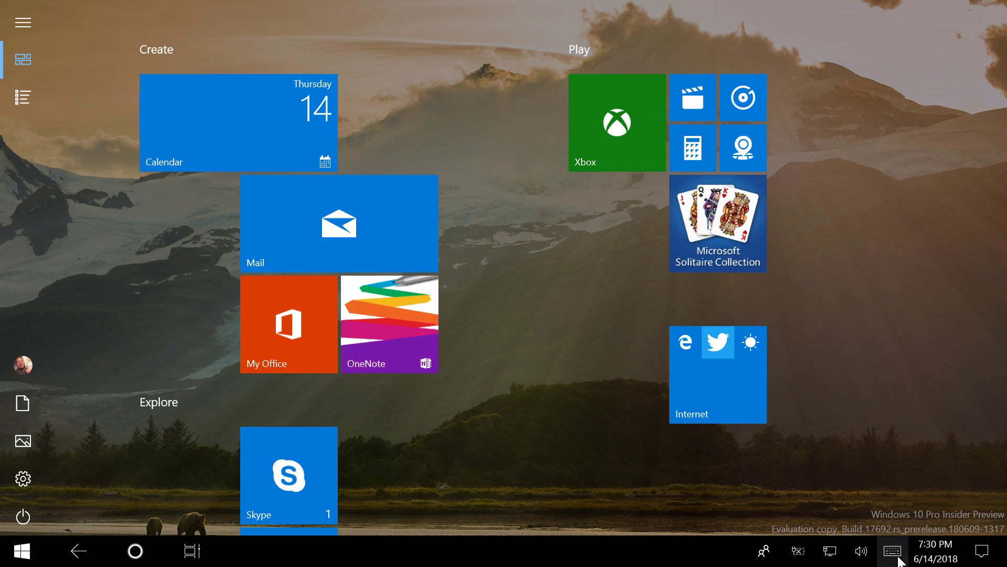
- Bring up the touch keyboard and shape-write four words by swiping across its keys
click(897, 557)
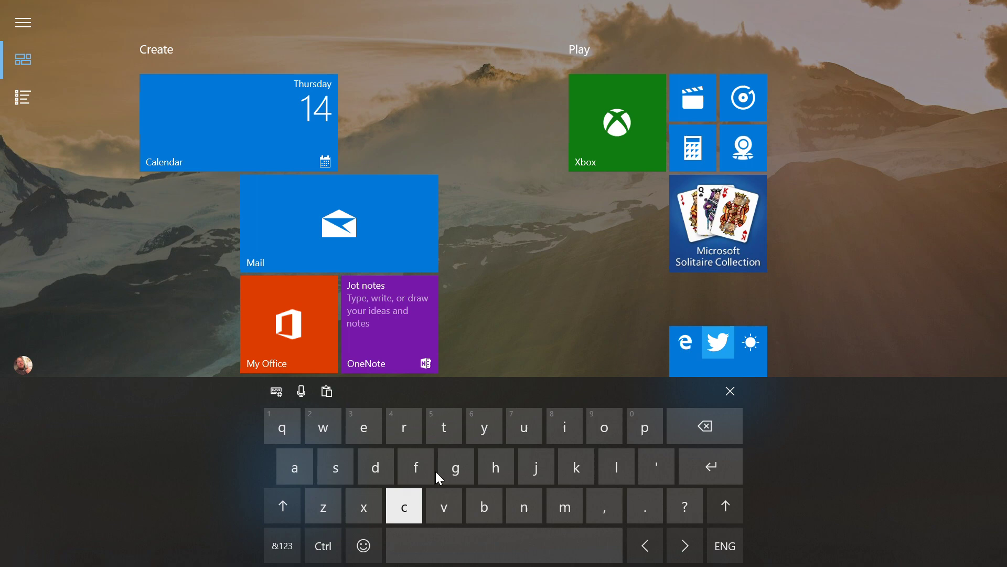
mouse_move(447, 464)
mouse_down()
mouse_move(740, 490)
mouse_move(319, 459)
mouse_up()
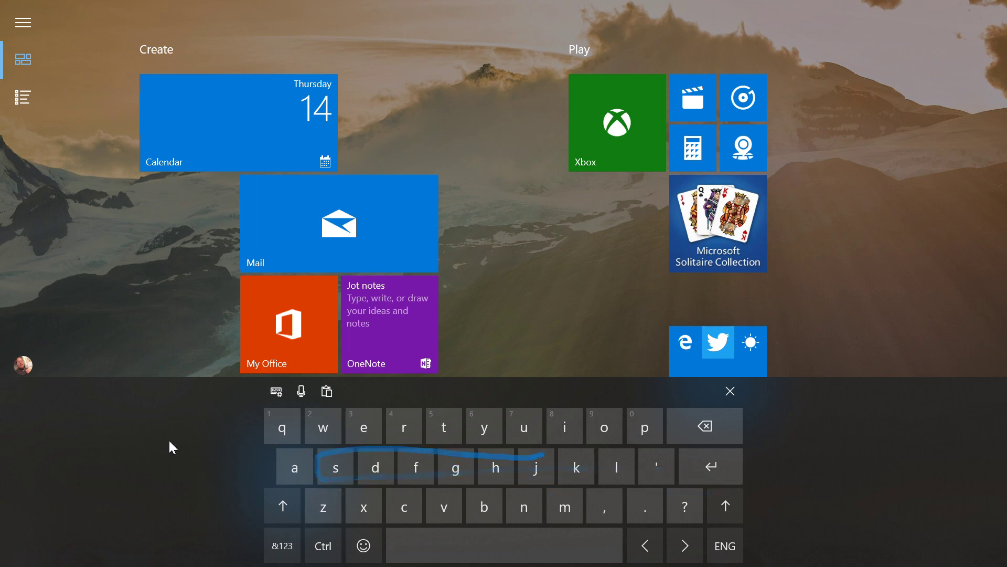
mouse_move(274, 430)
mouse_down()
mouse_move(639, 438)
mouse_move(479, 508)
mouse_move(439, 458)
mouse_move(490, 462)
mouse_move(360, 467)
mouse_up()
mouse_move(495, 499)
mouse_down()
mouse_move(580, 458)
mouse_move(490, 446)
mouse_move(479, 483)
mouse_move(524, 484)
mouse_move(571, 446)
mouse_move(660, 451)
mouse_up()
drag(546, 445, 675, 453)
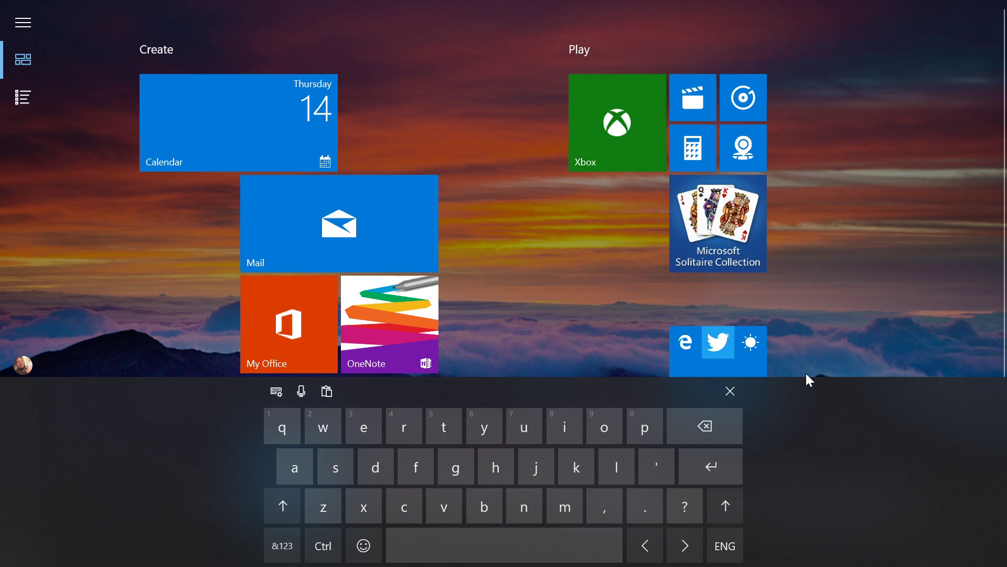
- Dismiss the touch keyboard and switch tablet mode off in Action Center
click(730, 391)
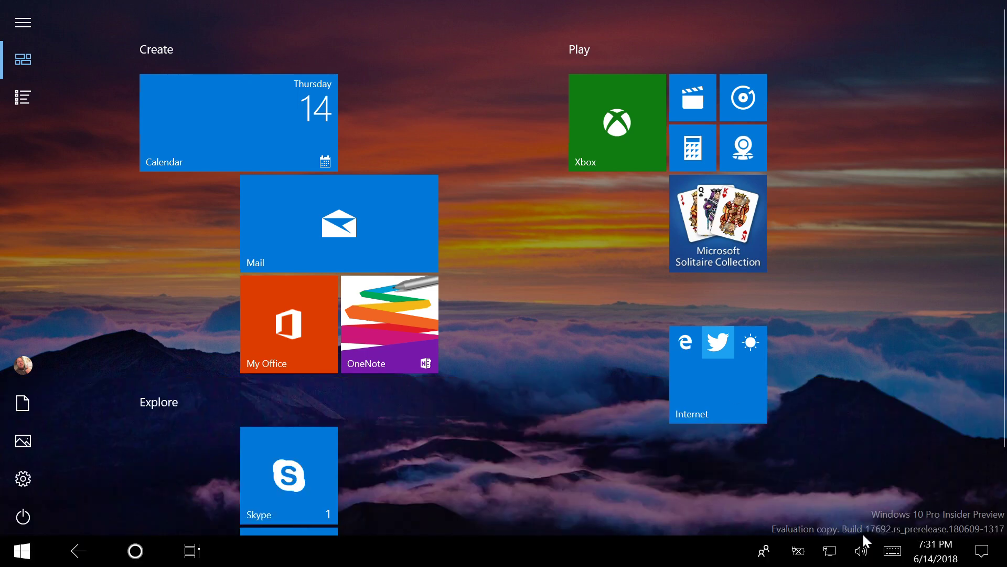
click(892, 548)
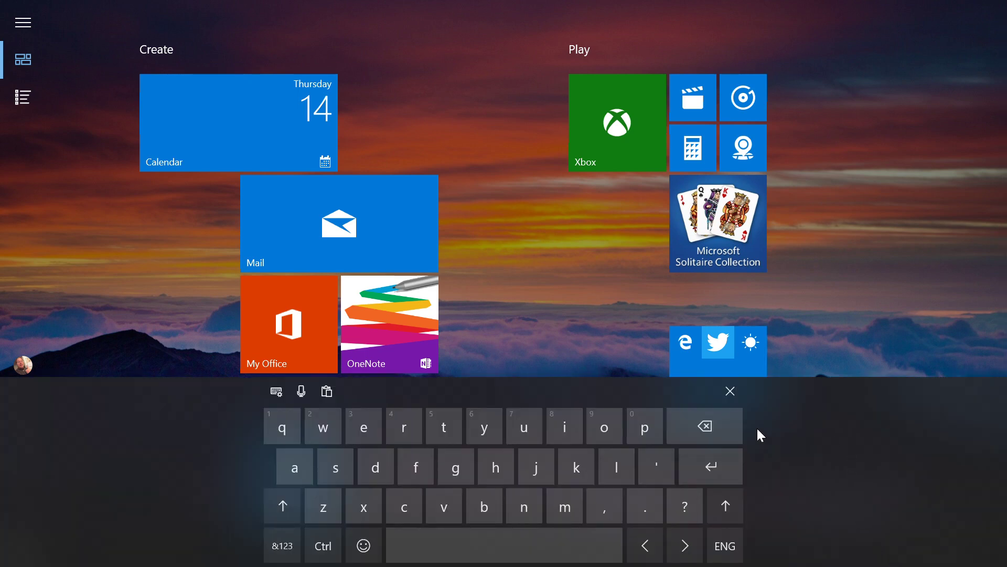
click(731, 391)
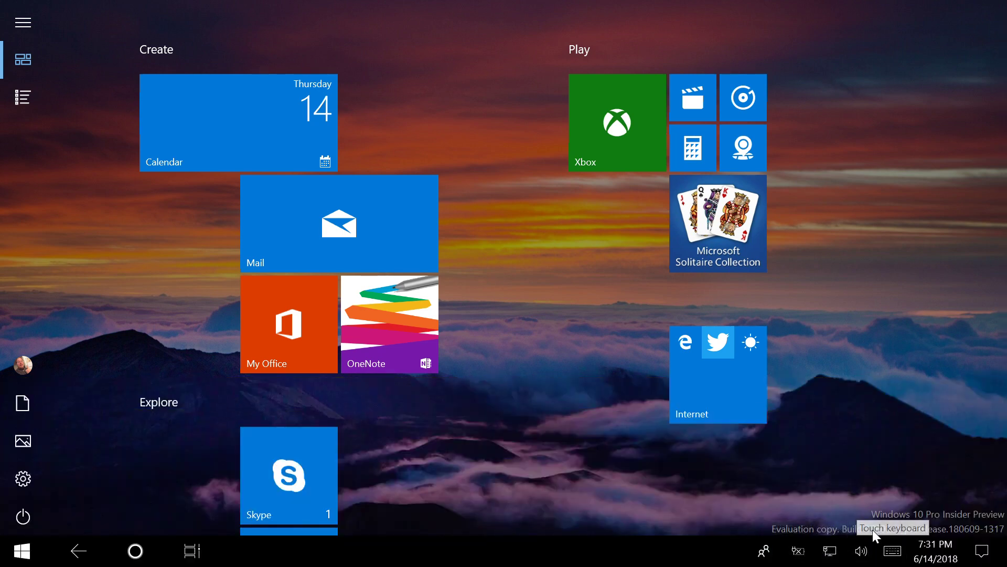
click(985, 559)
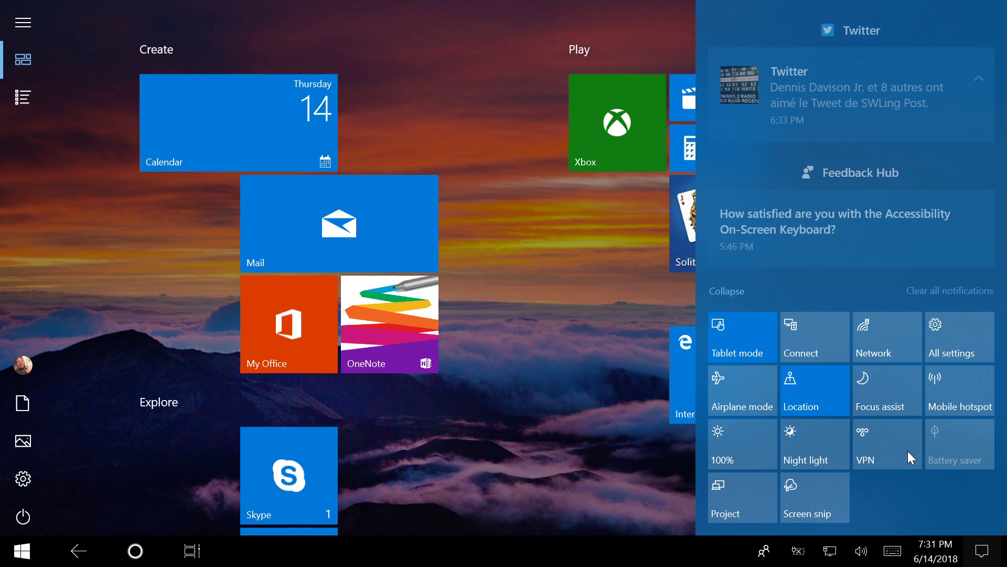
click(756, 341)
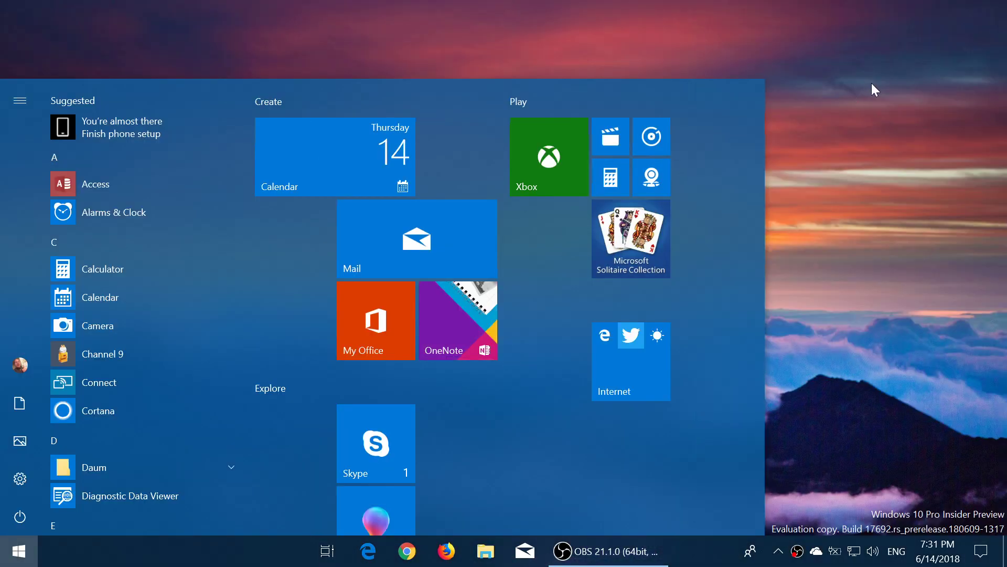
- Close the Start menu to clear the desktop
click(872, 84)
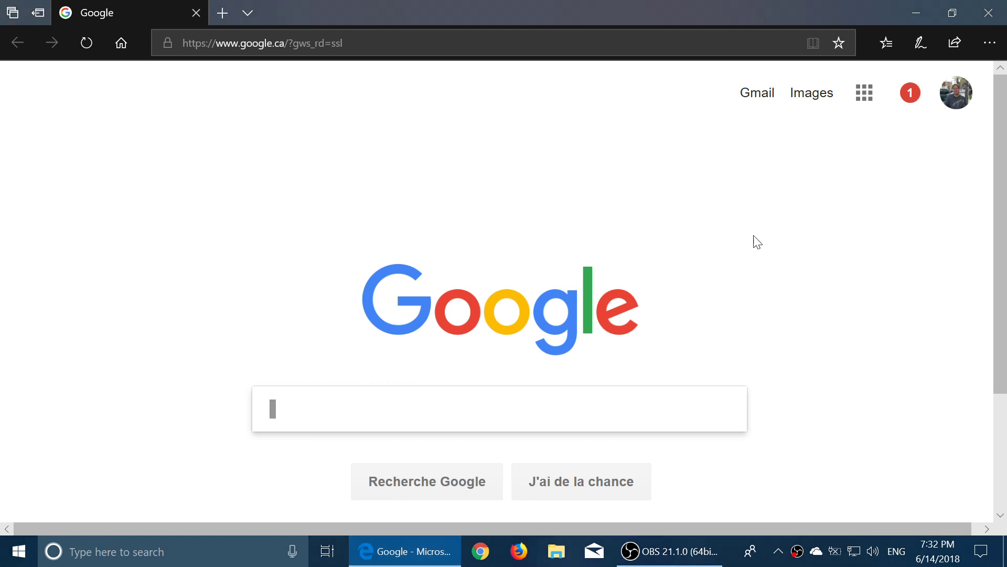
- Open Edge's Settings from the Settings and more menu and scroll down through its options
click(991, 44)
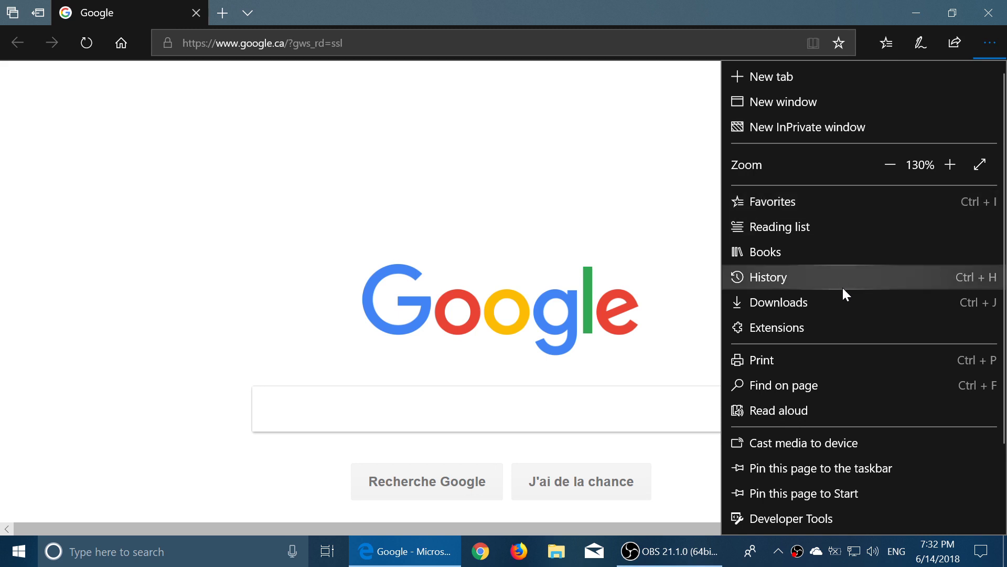
scroll(827, 379, down, 2)
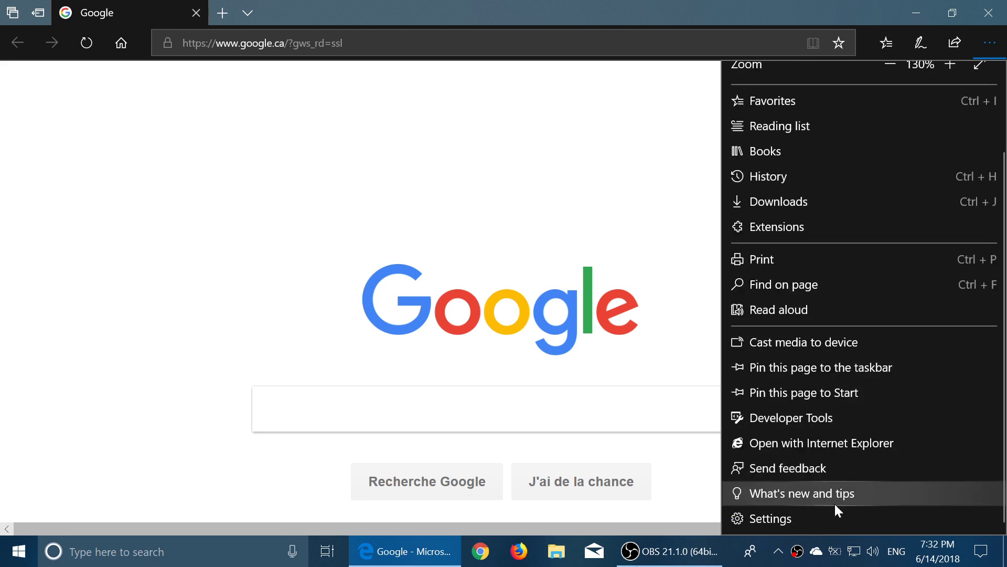
click(823, 524)
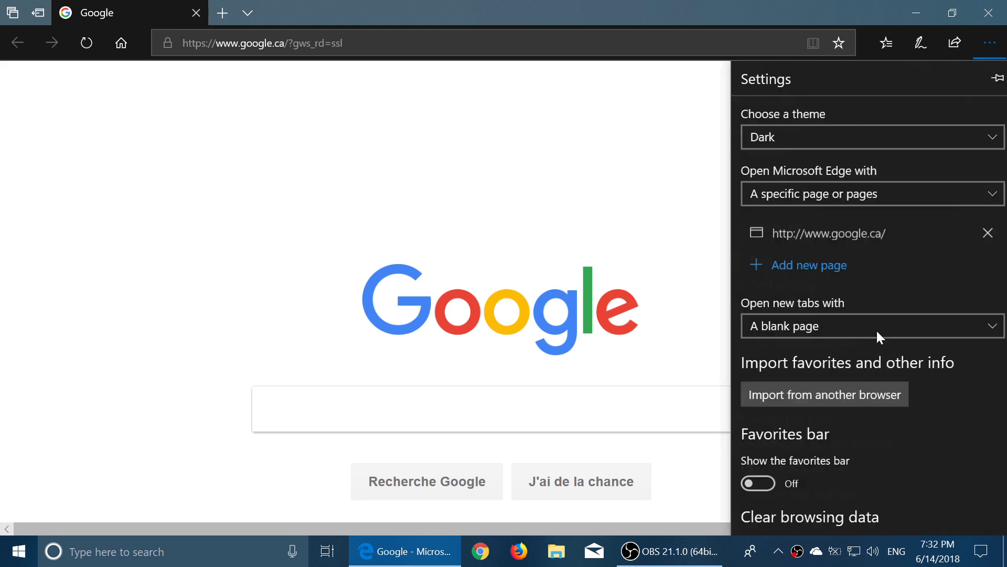
scroll(879, 179, down, 5)
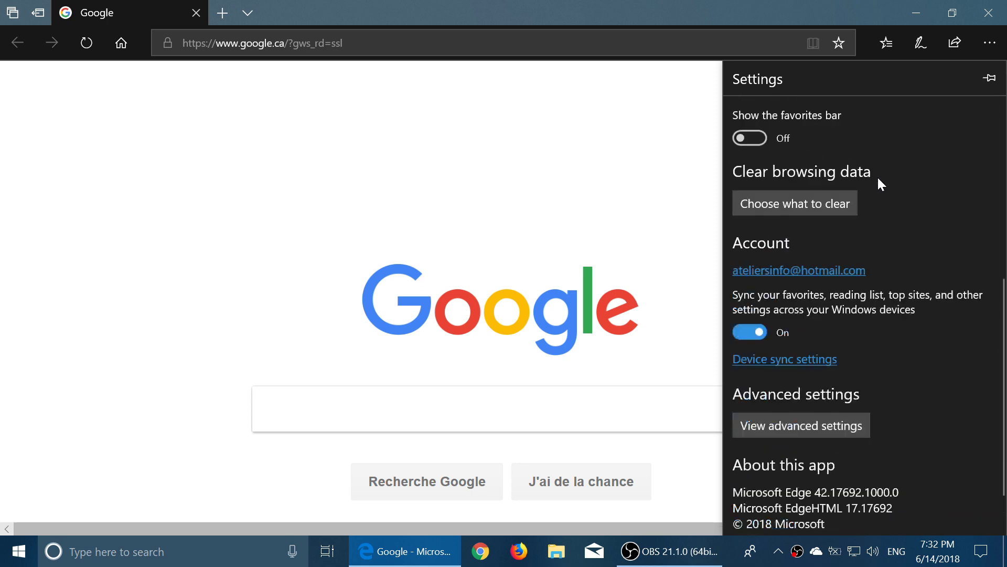
scroll(880, 183, down, 1)
scroll(878, 179, down, 1)
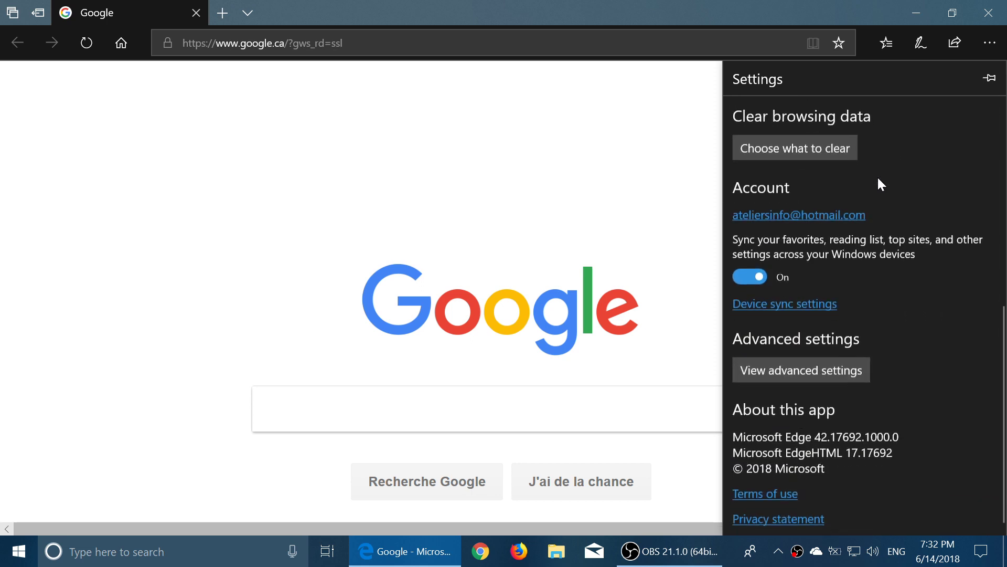
- Show Edge's Advanced settings and look through its options further down
click(818, 370)
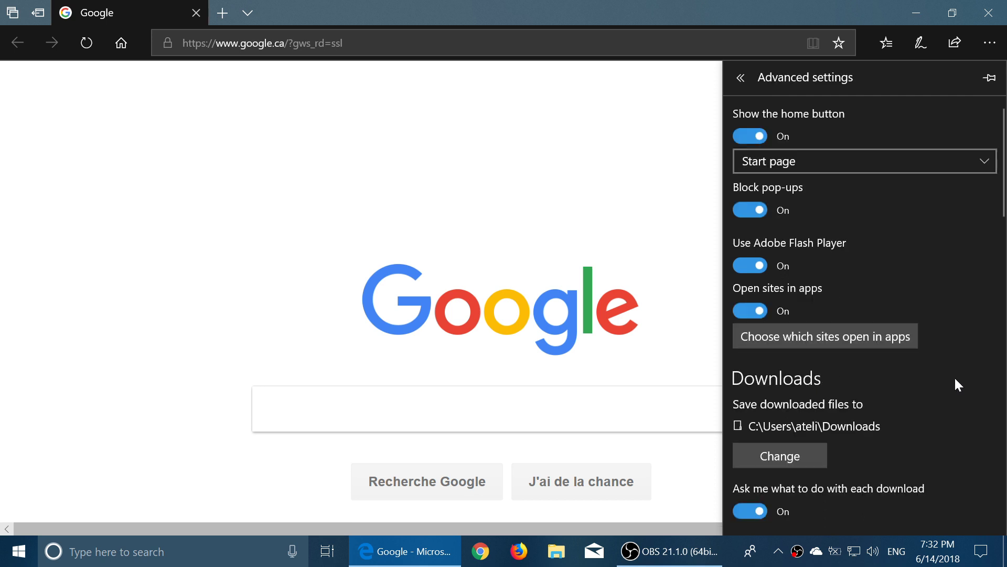
scroll(955, 385, down, 3)
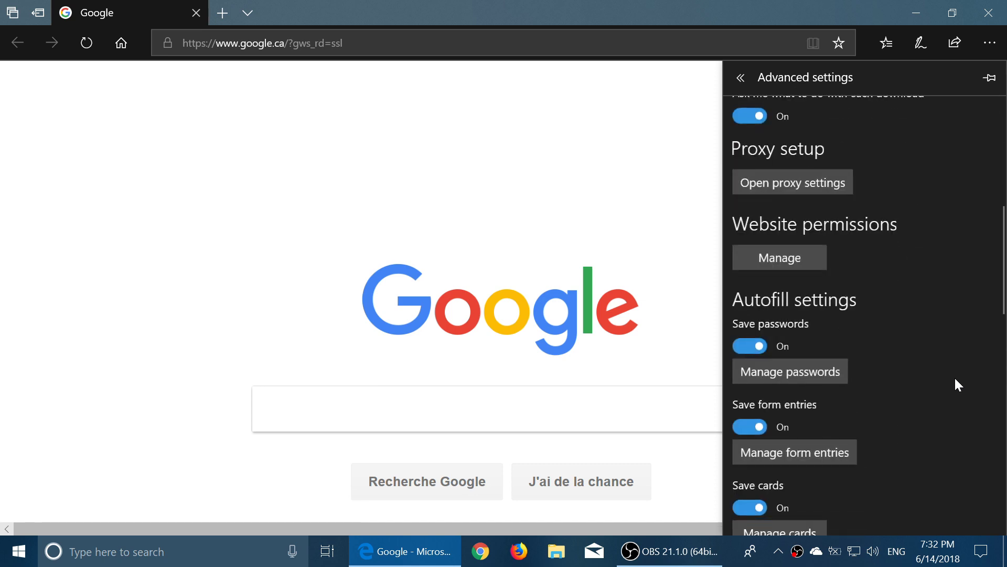
scroll(956, 384, down, 7)
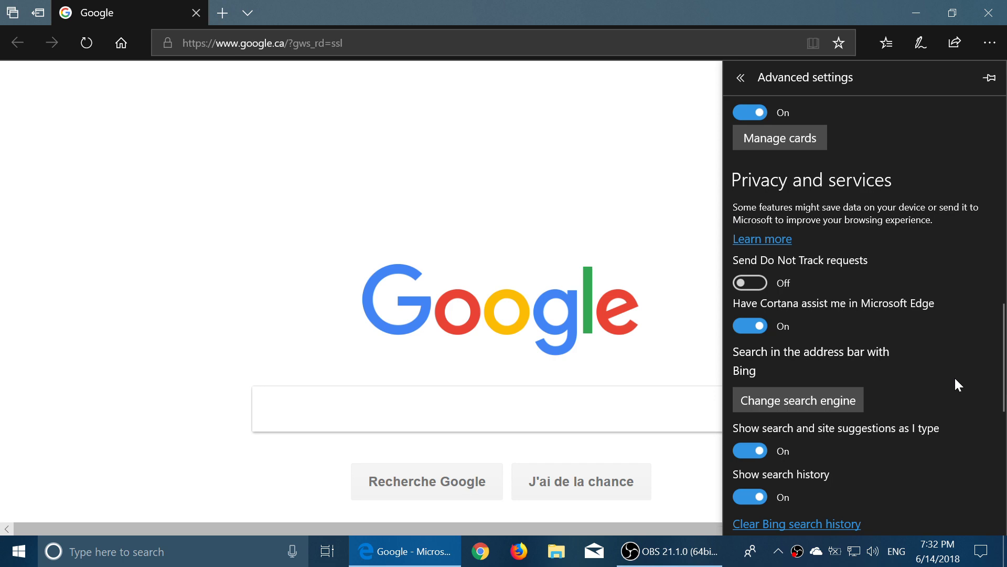
scroll(956, 385, down, 5)
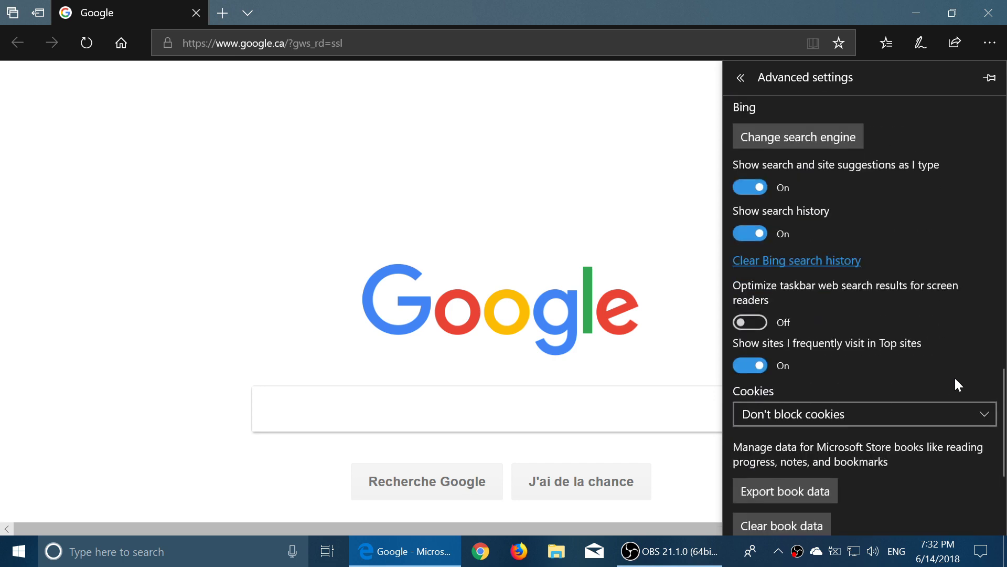
scroll(956, 379, down, 3)
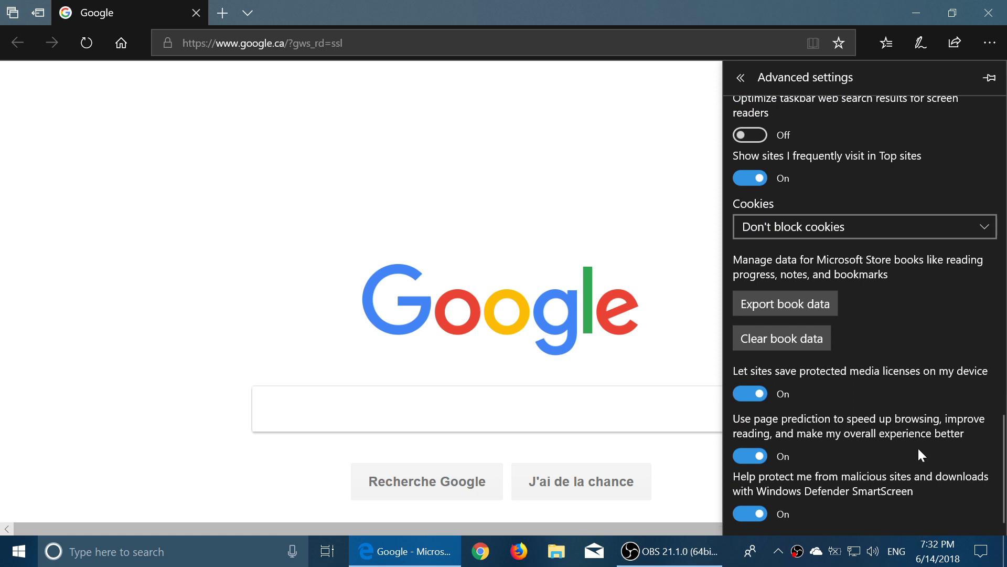
- Return from Advanced settings to the main settings and close the flyout over Google
scroll(902, 468, up, 3)
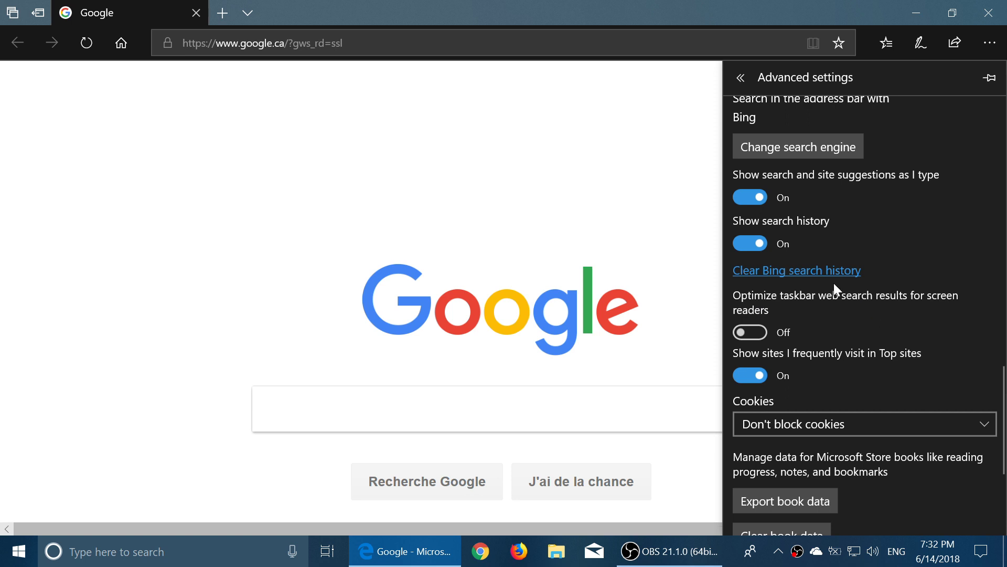
scroll(833, 282, up, 3)
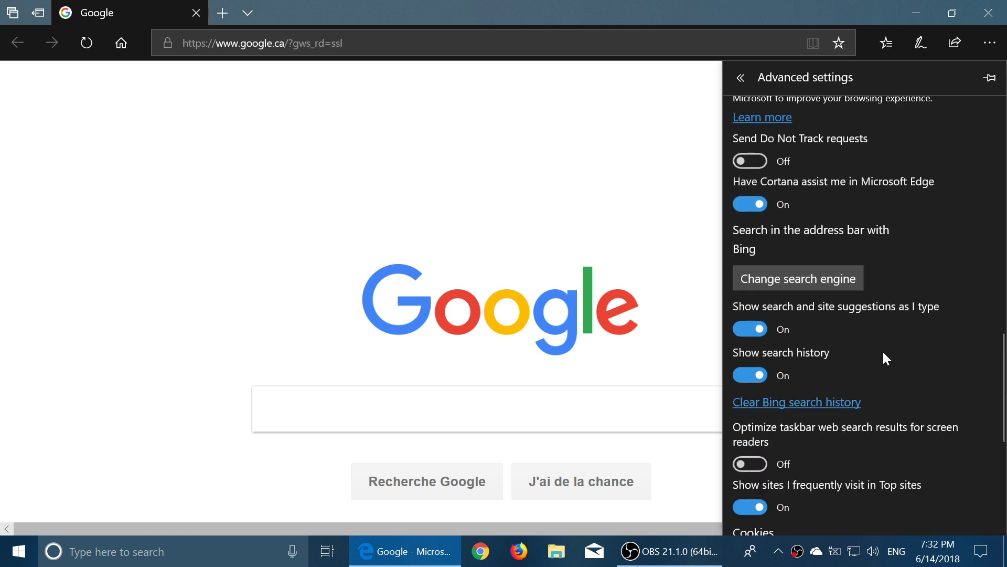
scroll(884, 354, up, 3)
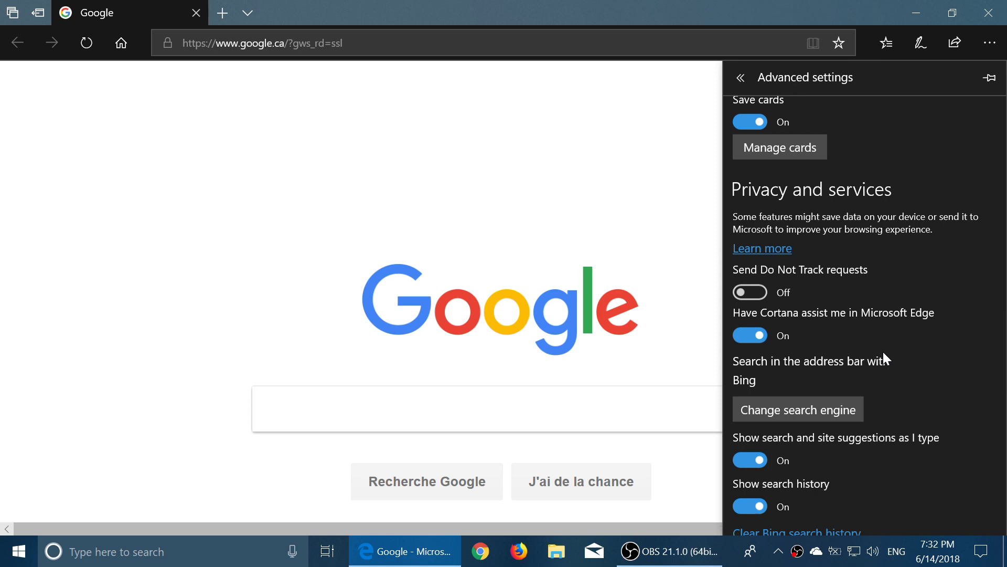
scroll(937, 325, up, 4)
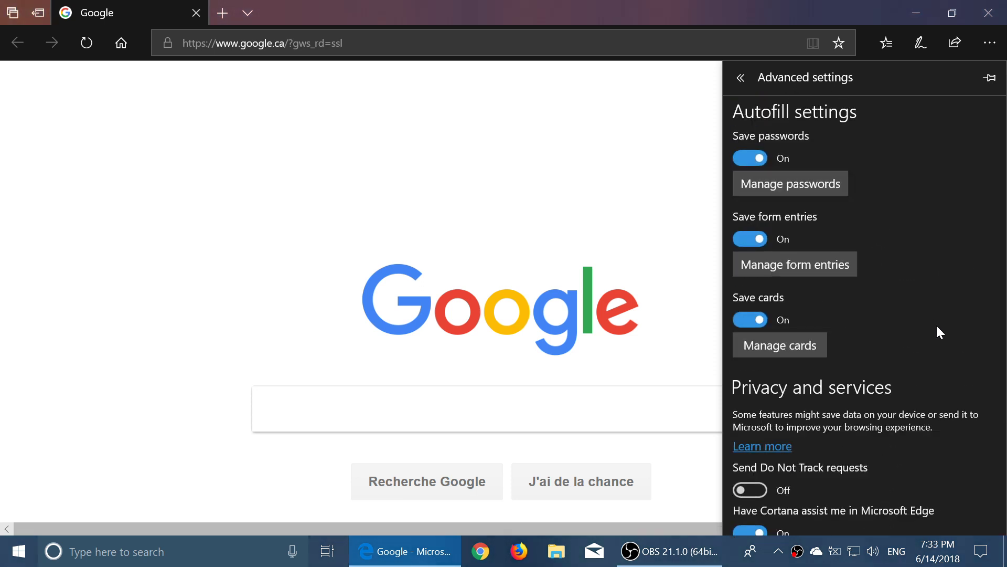
scroll(937, 326, up, 1)
scroll(937, 326, down, 4)
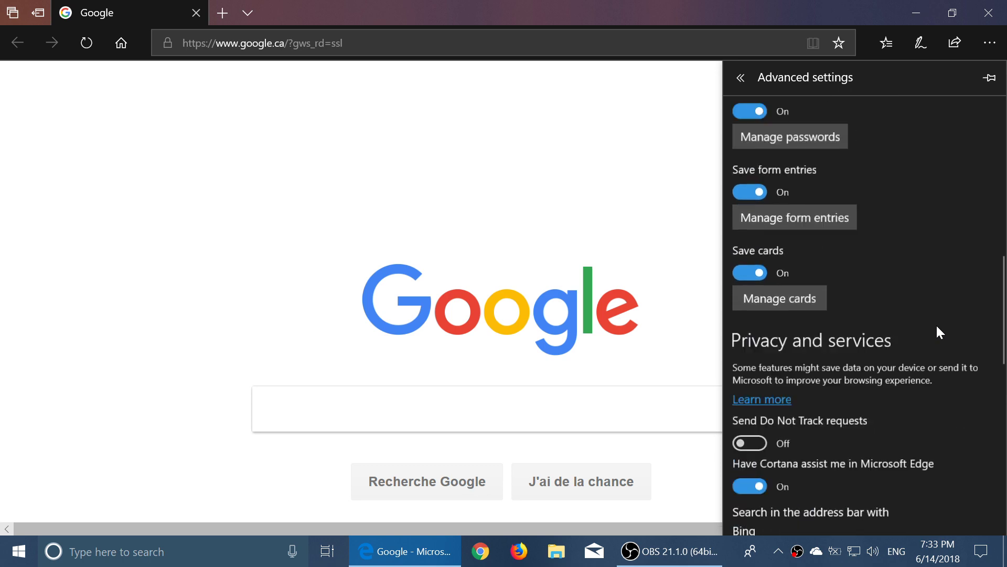
scroll(937, 326, up, 10)
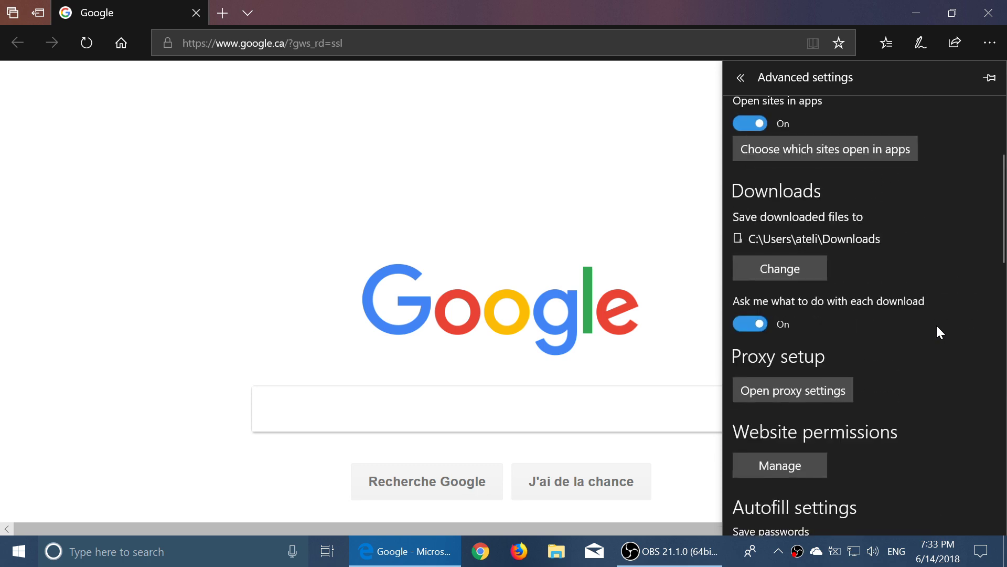
scroll(937, 326, up, 3)
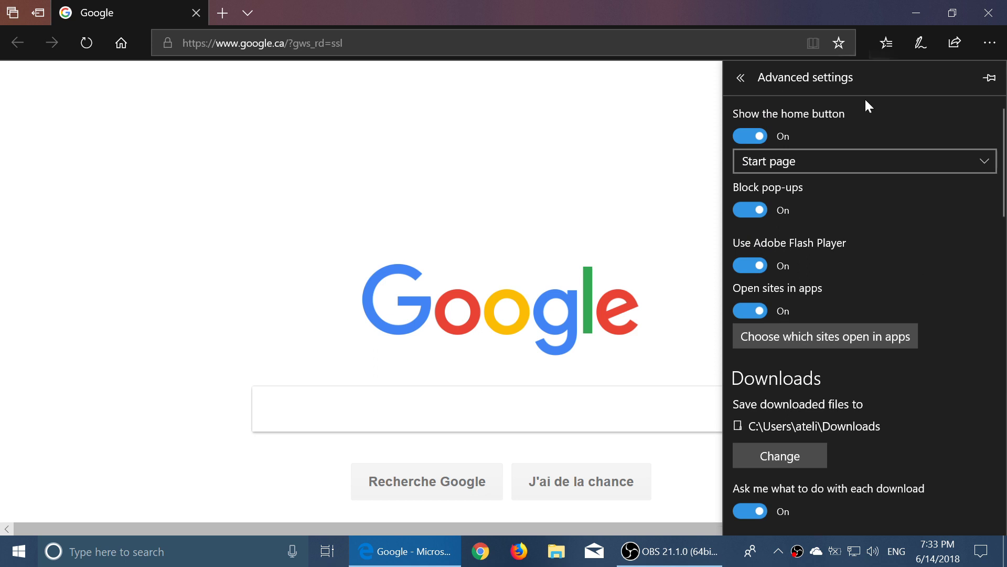
click(740, 78)
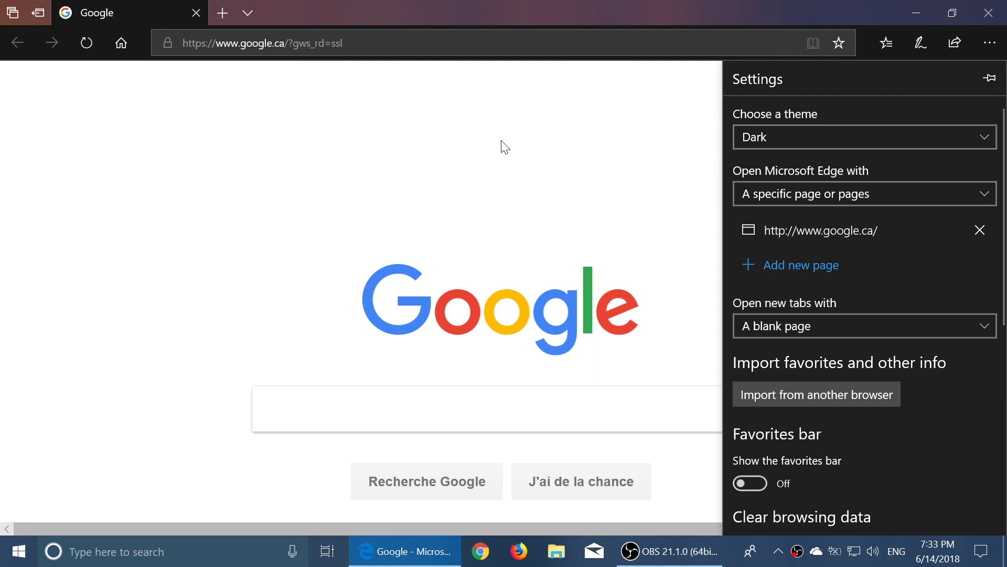
click(505, 147)
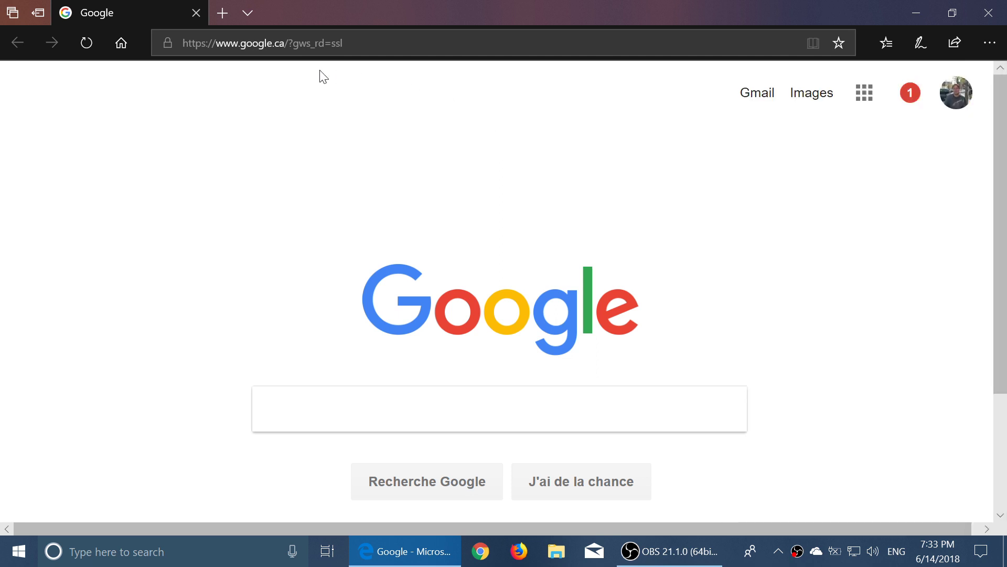
- View the Google tab's context menu, including Mute tab, and dismiss it unchanged
right_click(122, 13)
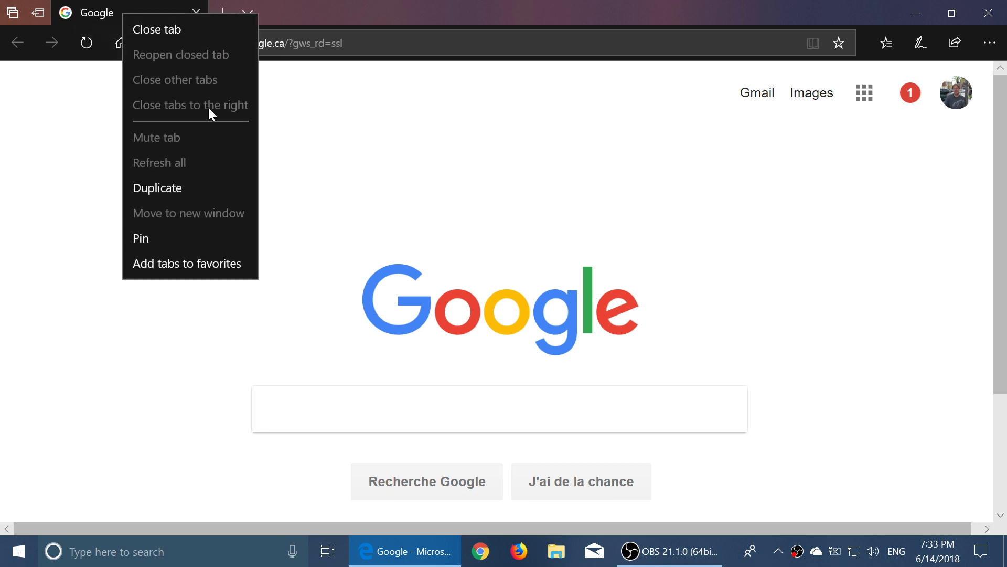
click(473, 138)
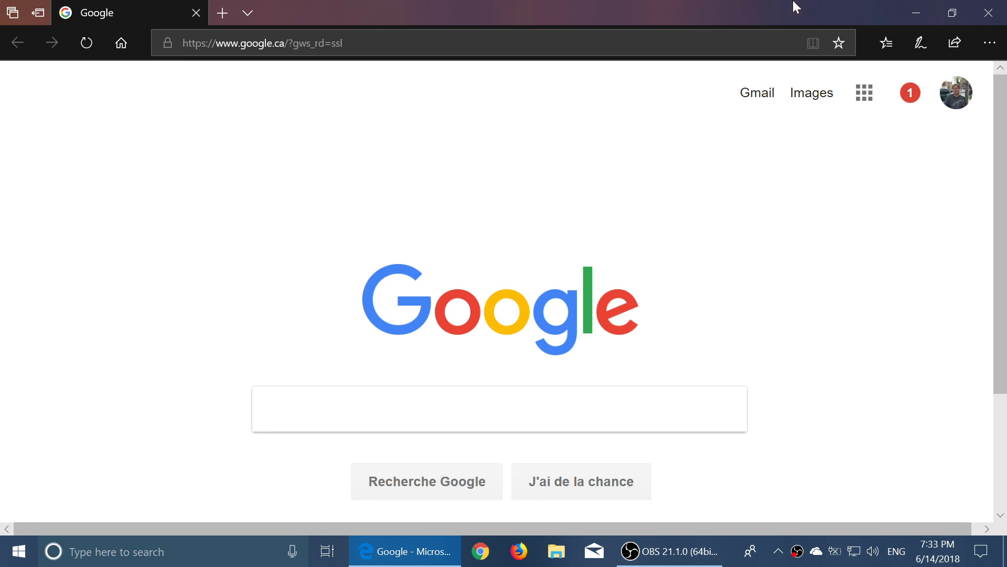
- Close Edge and open the Windows Settings home page from Action Center's All settings tile
click(989, 13)
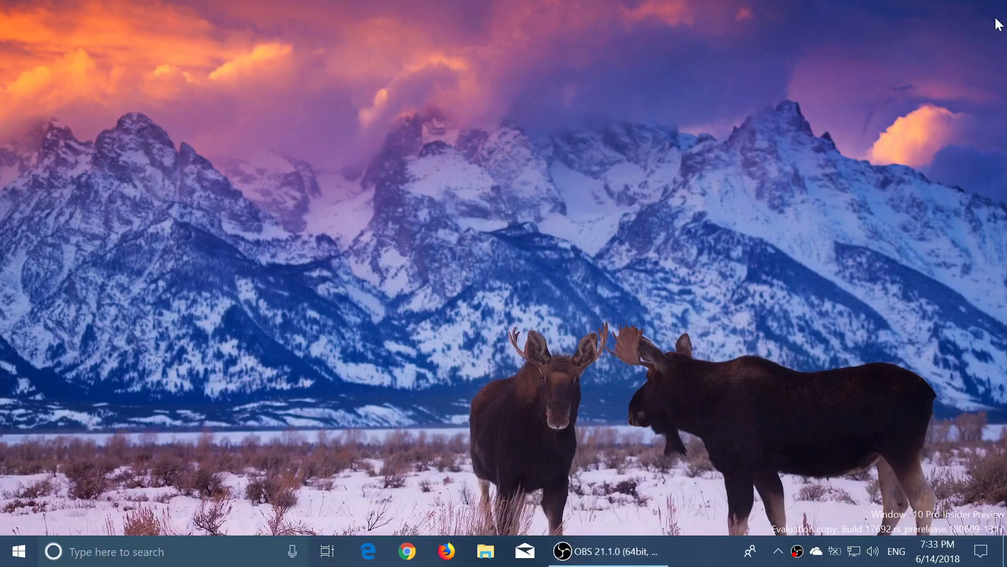
click(981, 550)
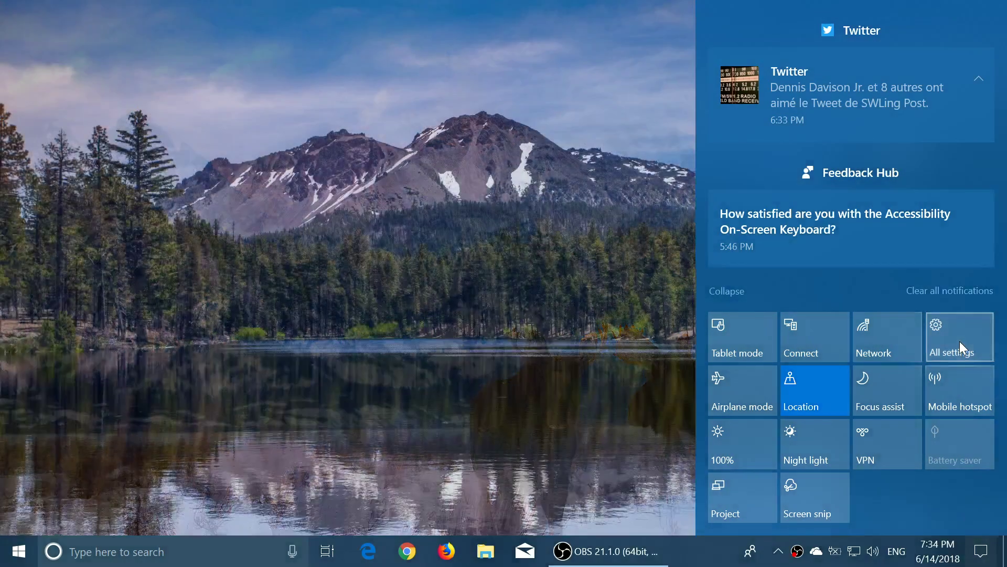
click(960, 341)
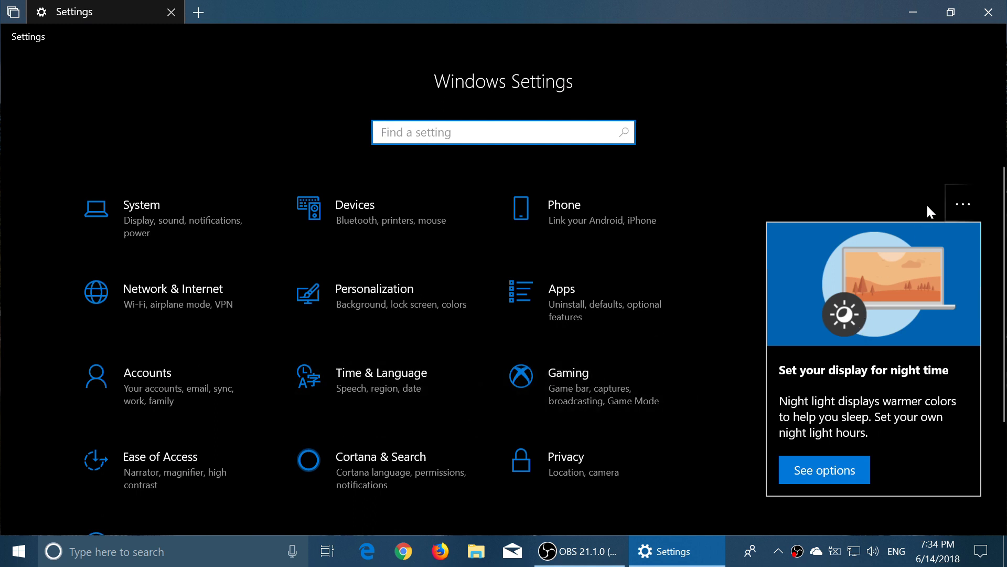
click(870, 172)
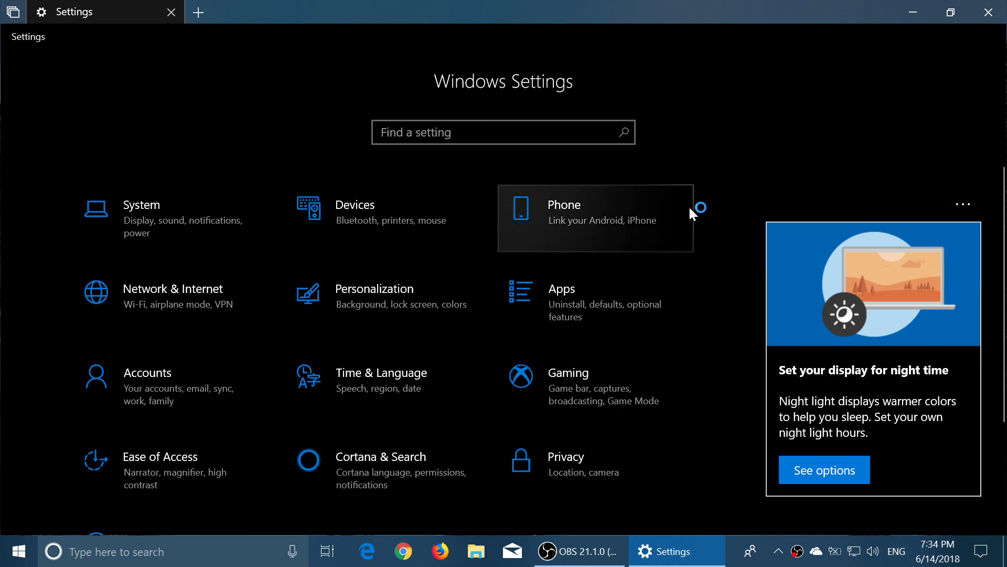
scroll(688, 226, down, 3)
scroll(687, 229, up, 3)
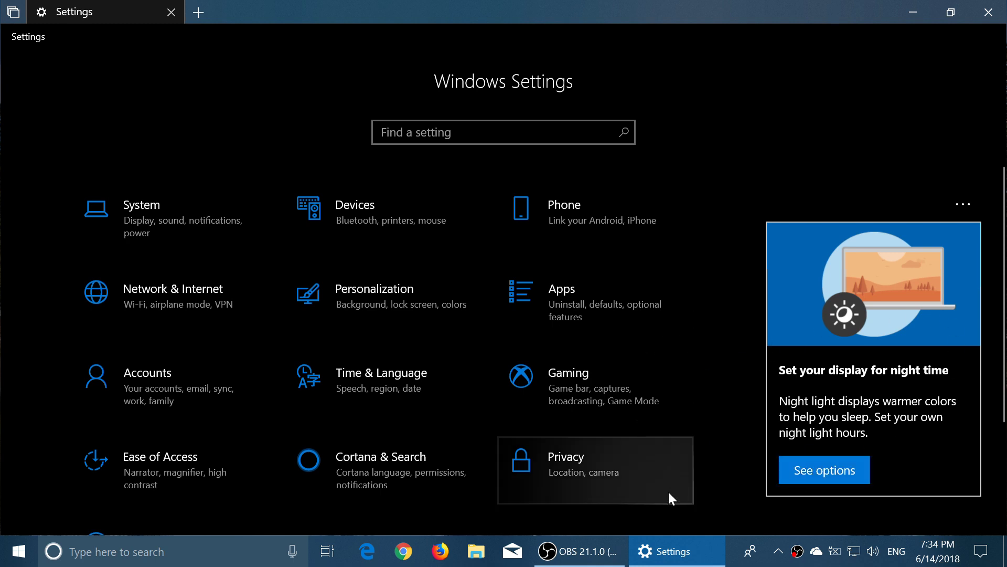
- Preview larger and smaller text sizes in Ease of Access display without applying, then close Settings
click(150, 468)
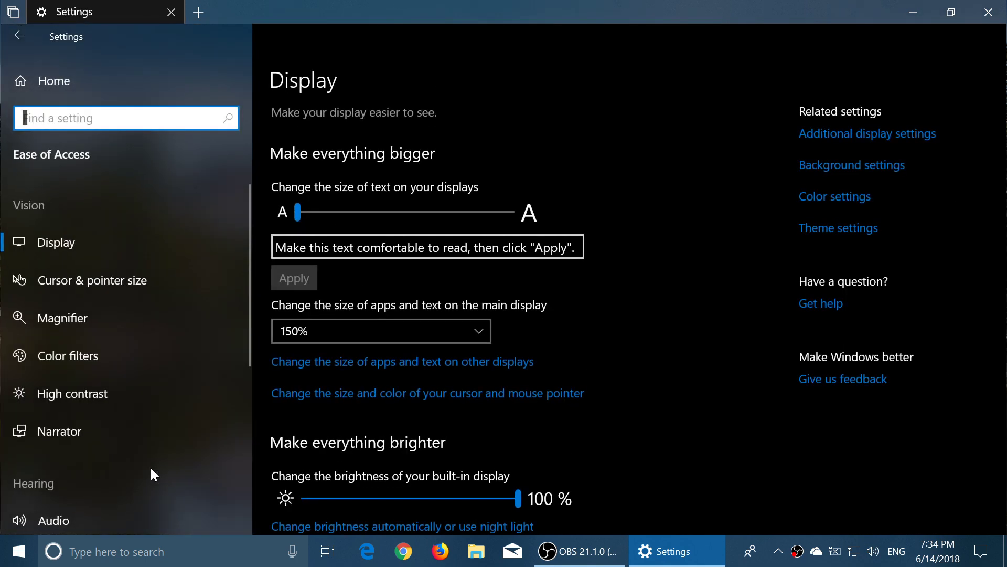
click(68, 241)
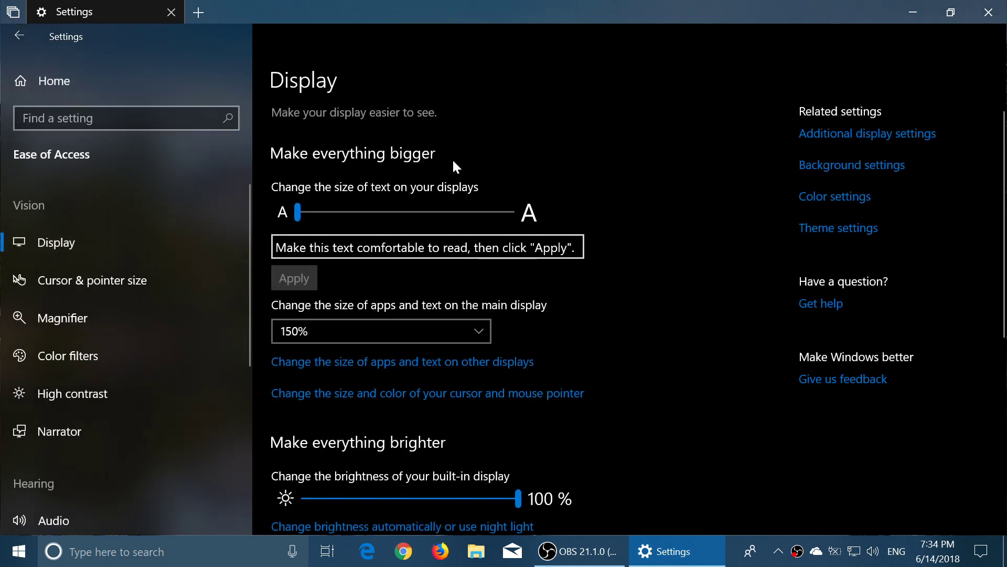
drag(302, 210, 415, 215)
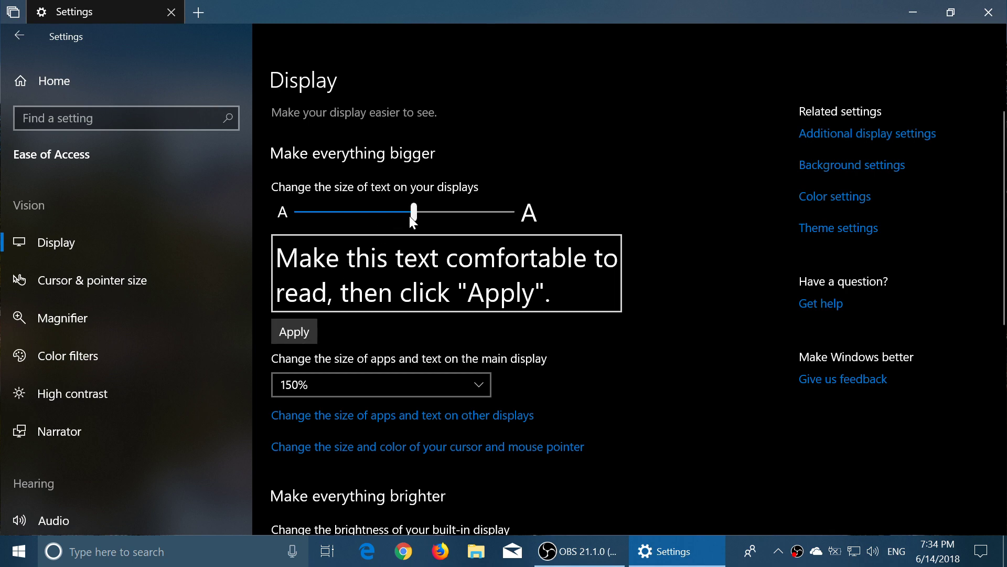
drag(414, 216, 262, 216)
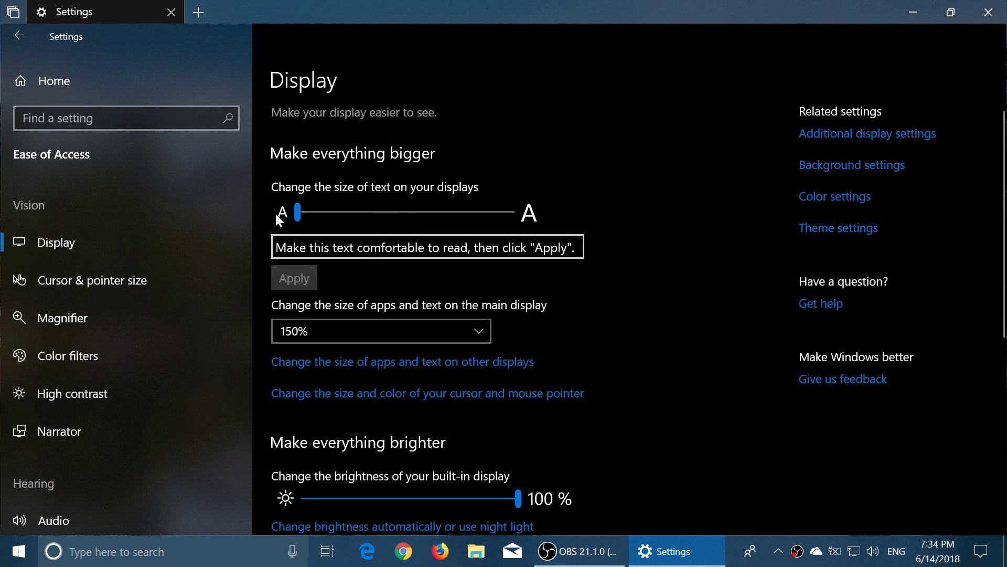
click(314, 215)
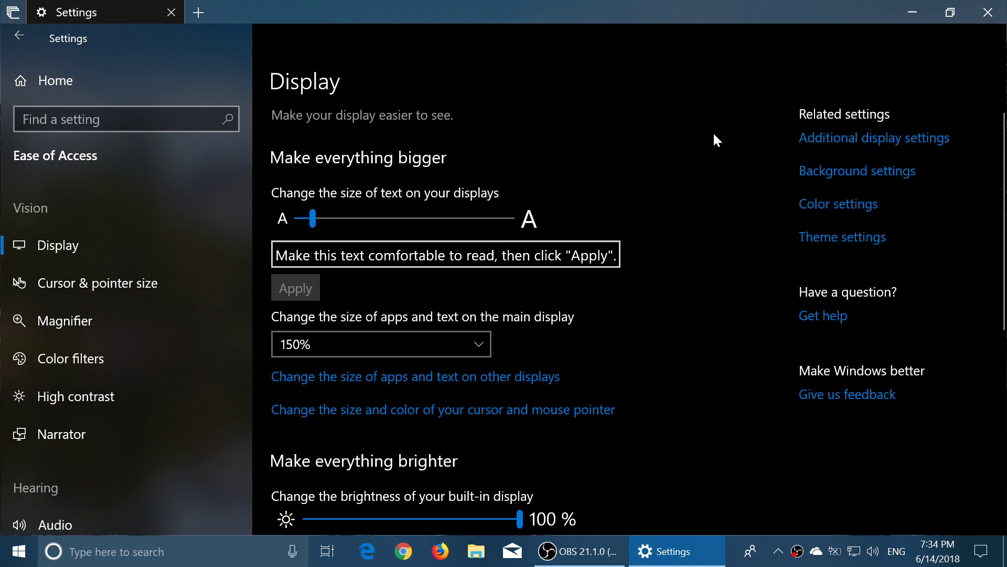
click(988, 12)
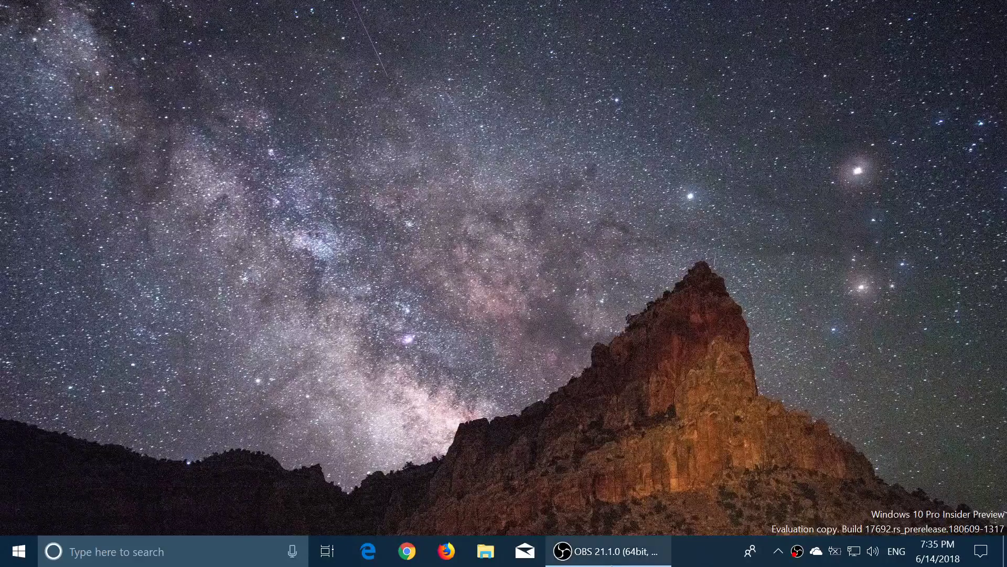
click(982, 551)
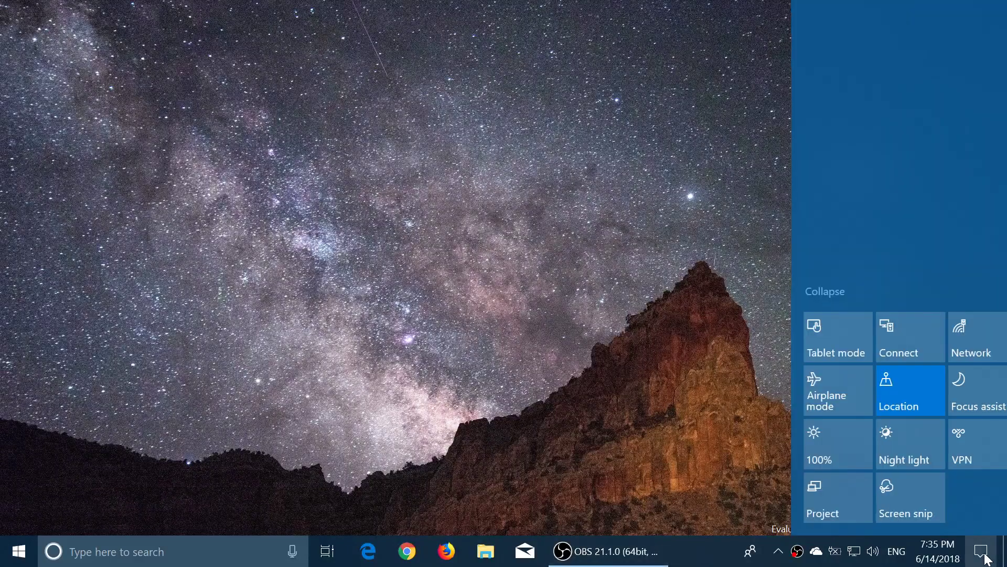
click(957, 339)
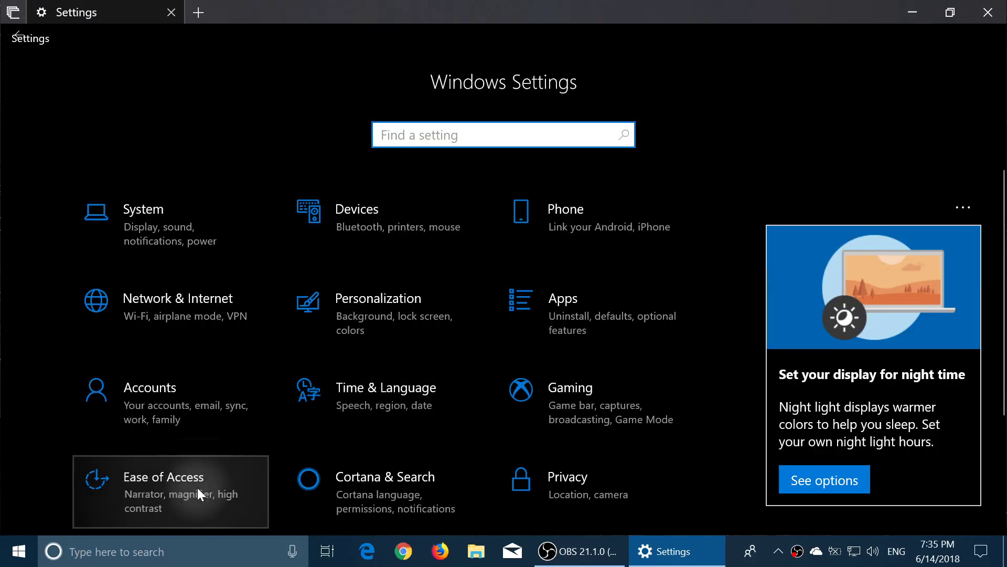
key(super+u)
scroll(513, 360, down, 5)
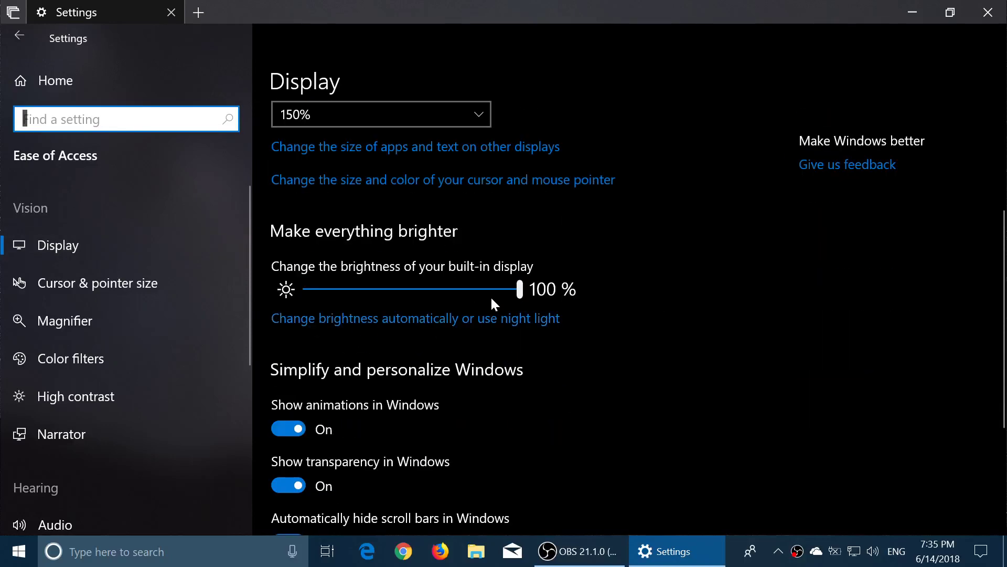
drag(519, 290, 745, 388)
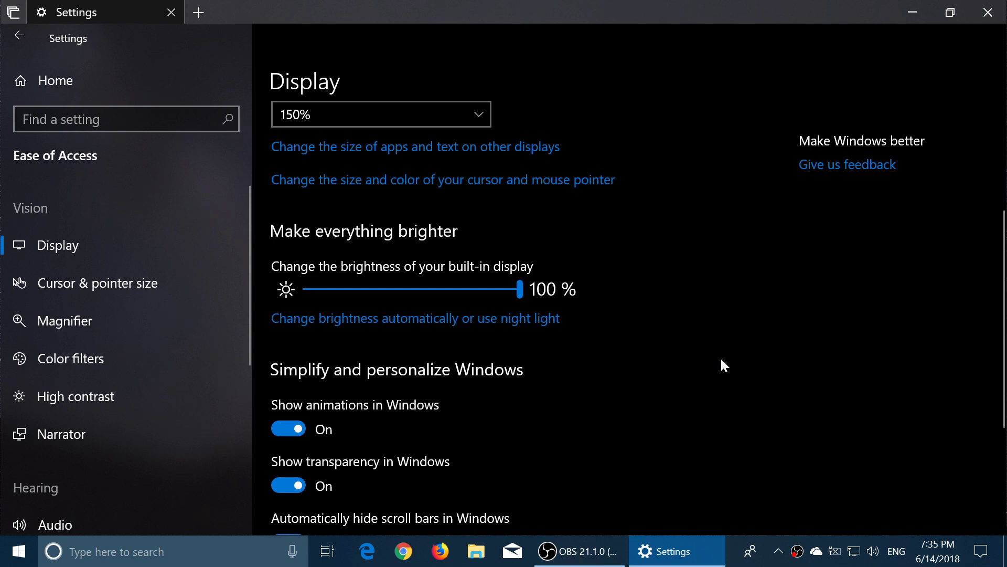
click(988, 12)
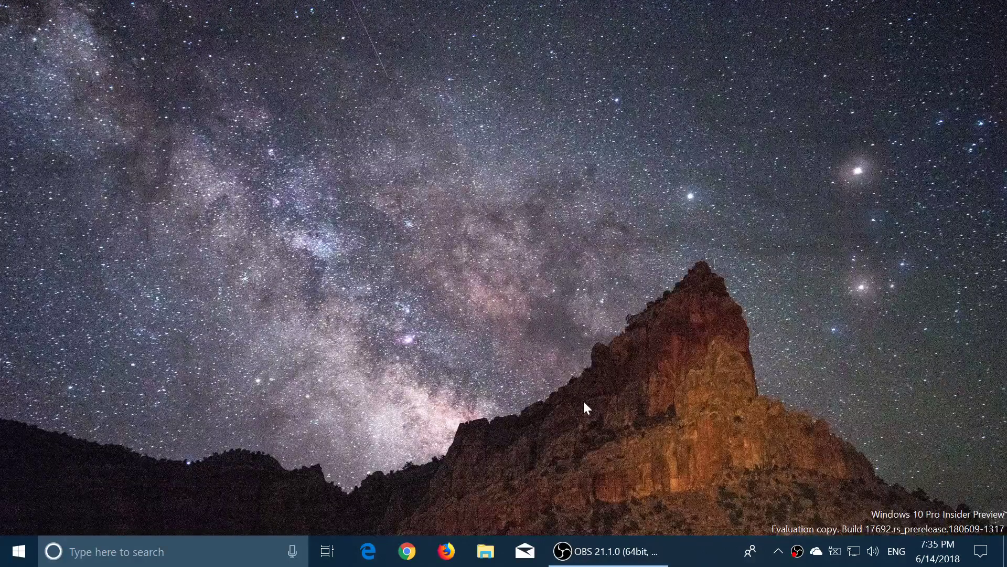
- Reopen Windows Settings via Action Center's All settings, then bring up the Cortana search panel
click(981, 551)
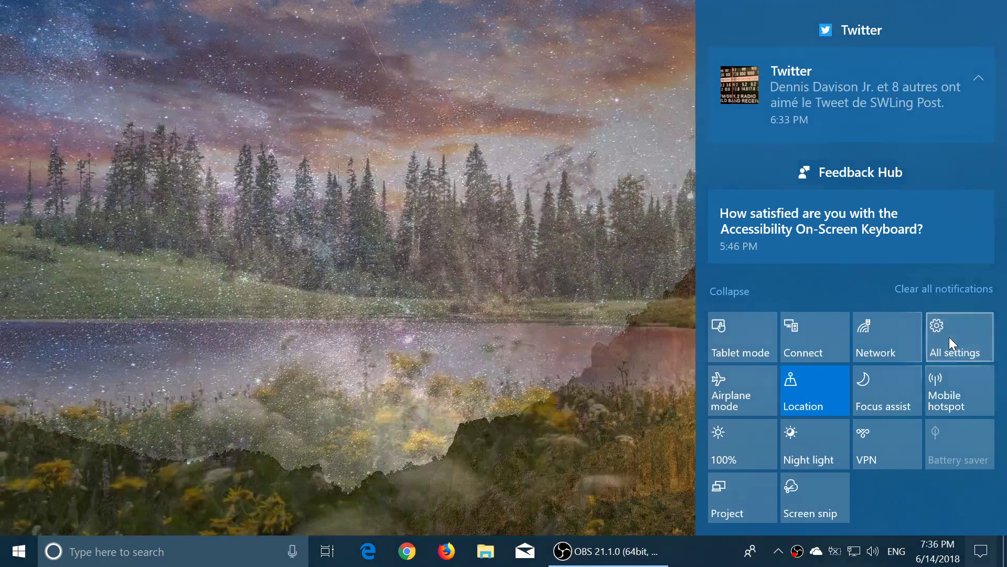
click(949, 337)
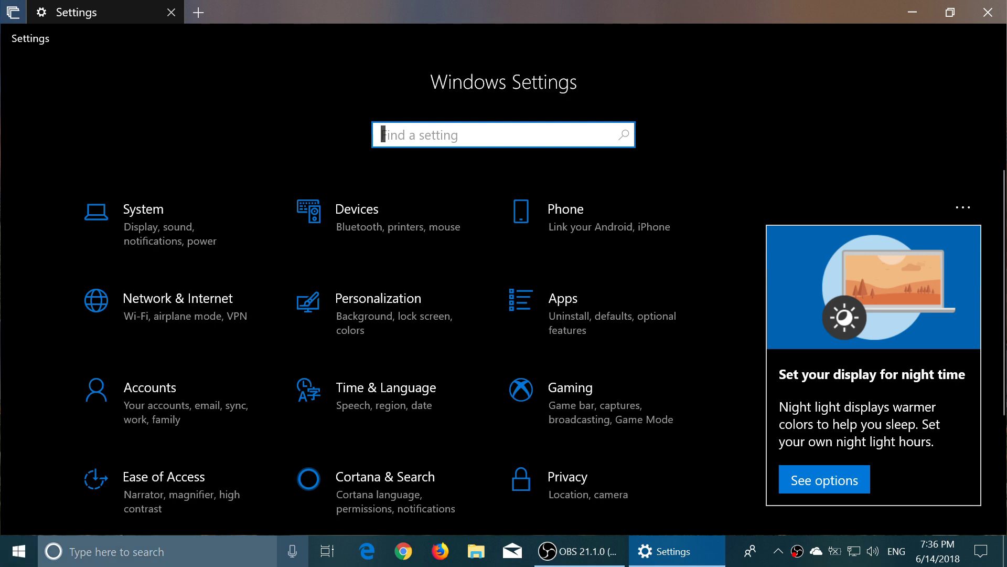
click(71, 551)
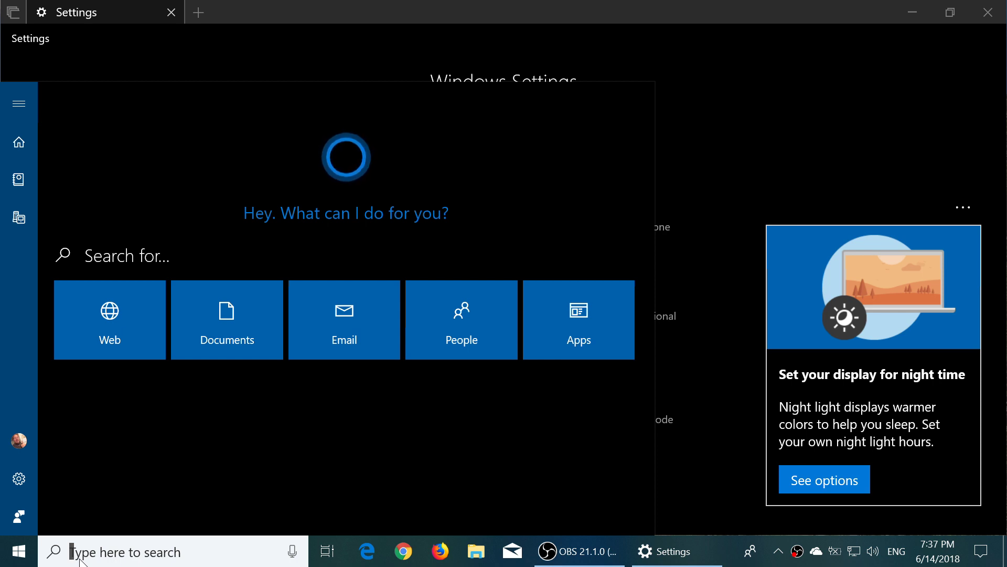
- Search 'windows 10 iso' to reach Microsoft's Download Windows 10 page in Edge, then close Edge
text(windows 1)
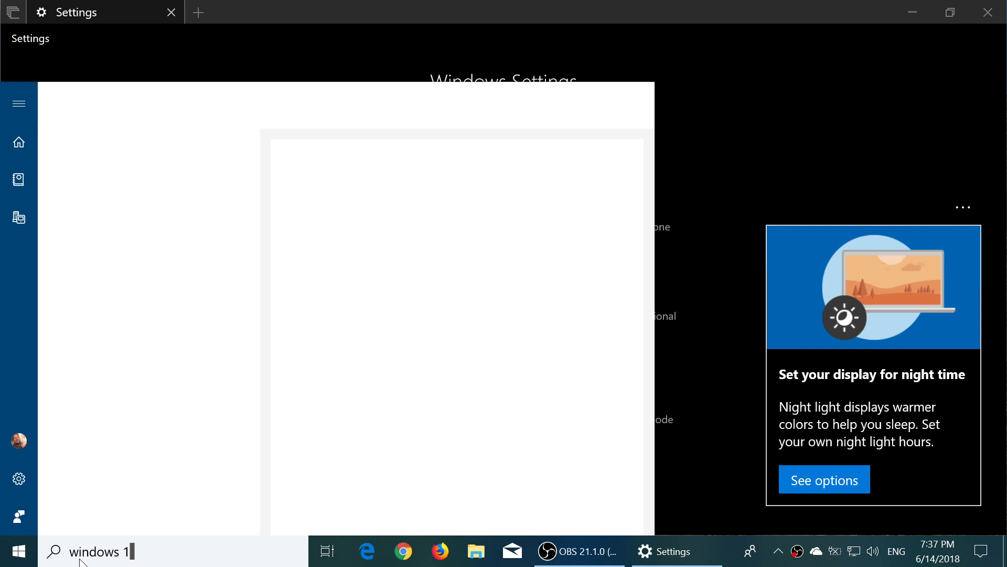
text(0 iso)
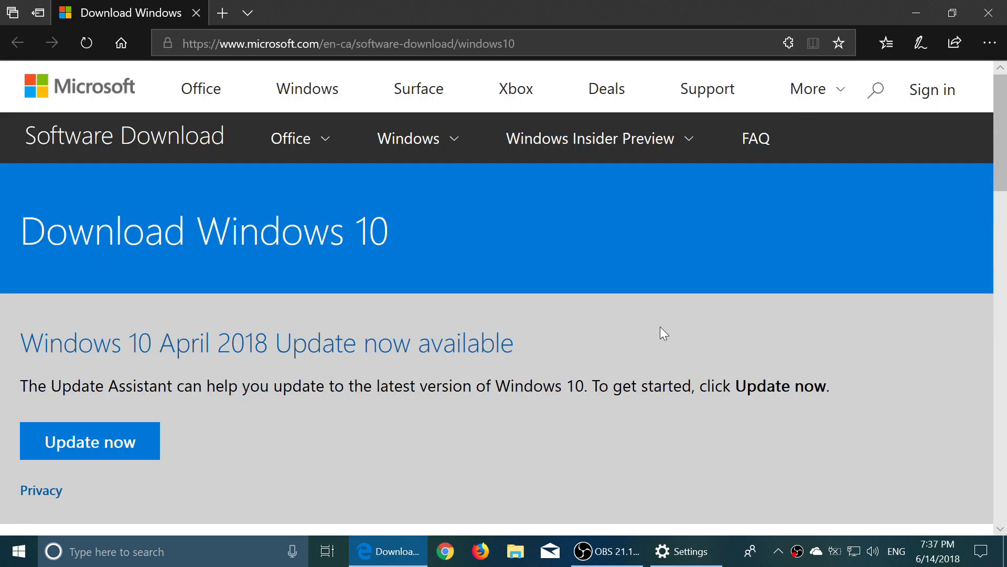
click(989, 12)
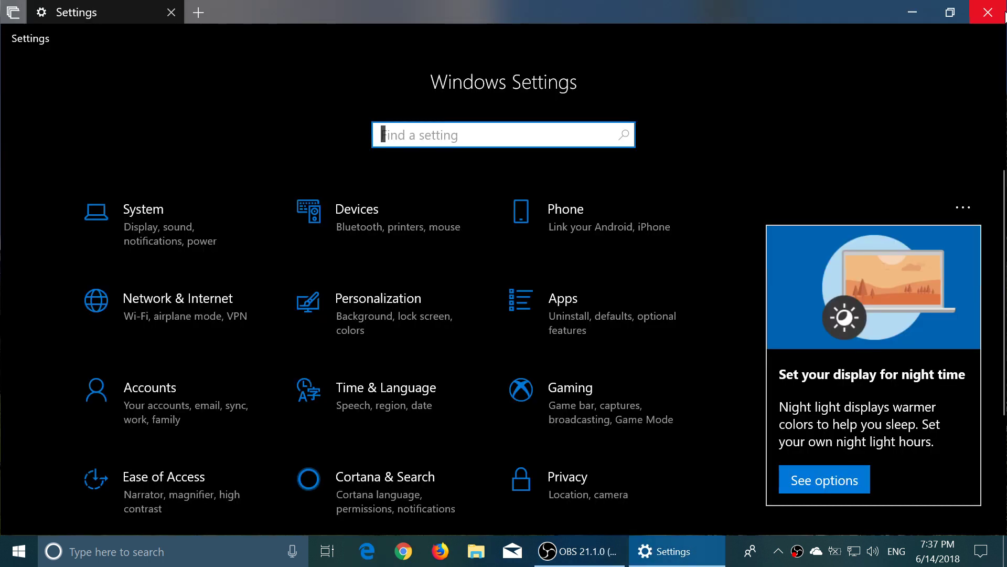
click(1005, 15)
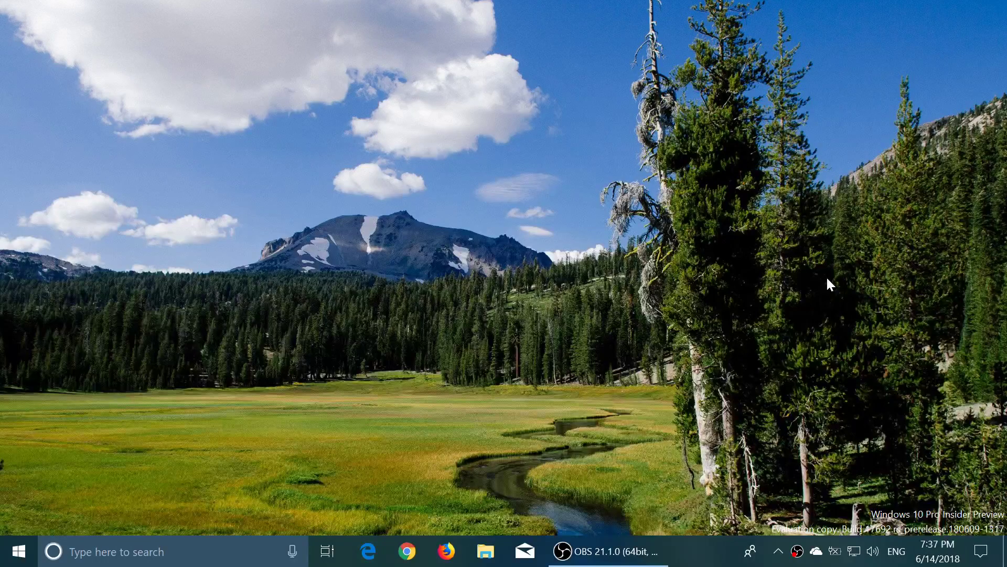